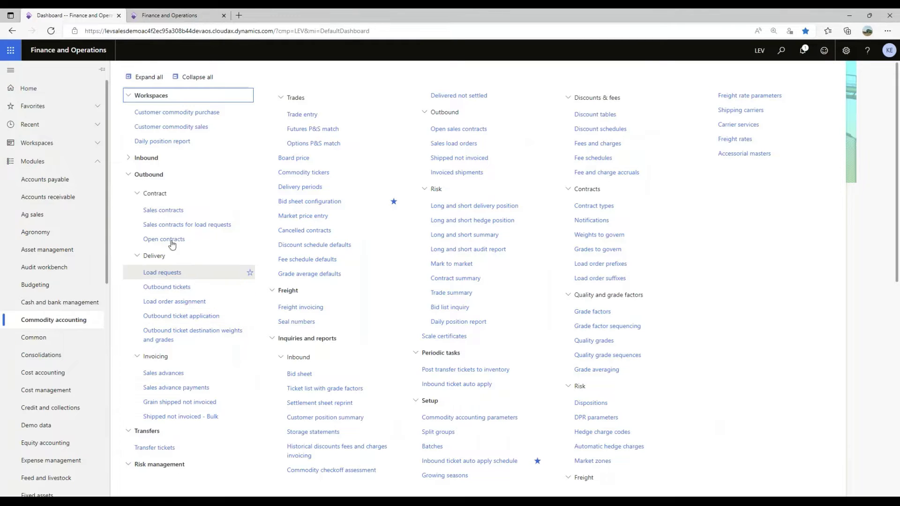
- Create a load request from the Big K Feeders DDGS sales contract for delivery period 2207, with Platinum as its shipping carrier
{"action": "left_click", "coordinate": [173, 225]}
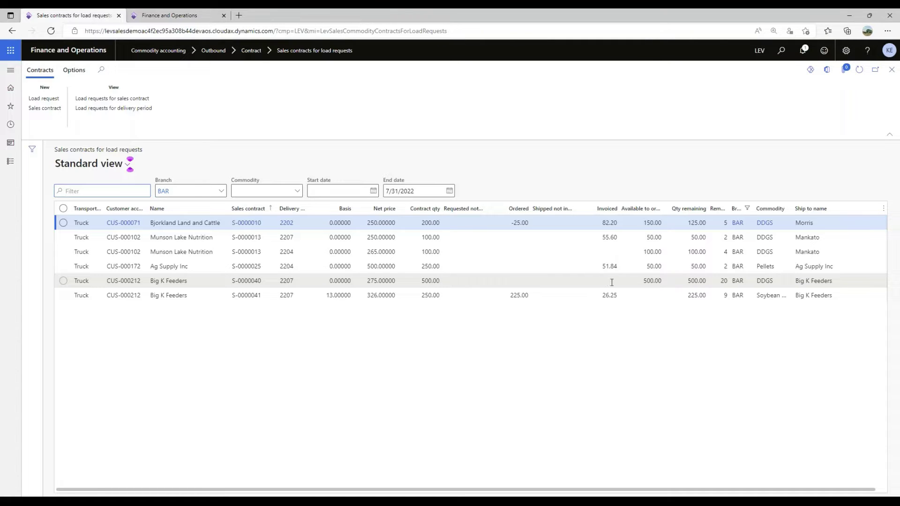
{"action": "left_click", "coordinate": [64, 281]}
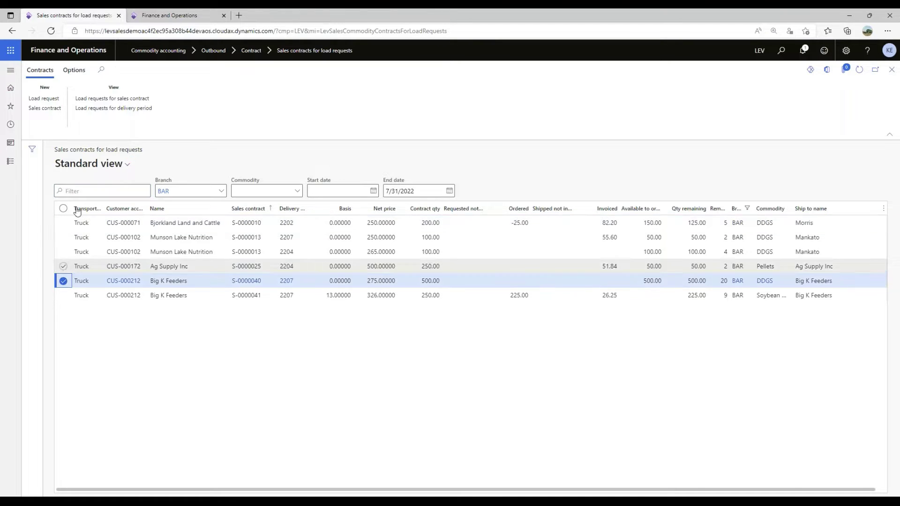
{"action": "left_click", "coordinate": [44, 98]}
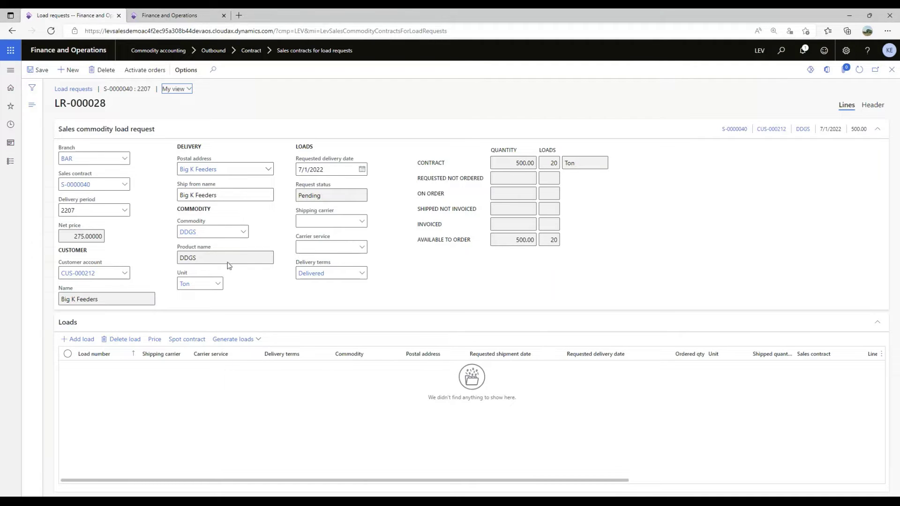
{"action": "left_click", "coordinate": [361, 224]}
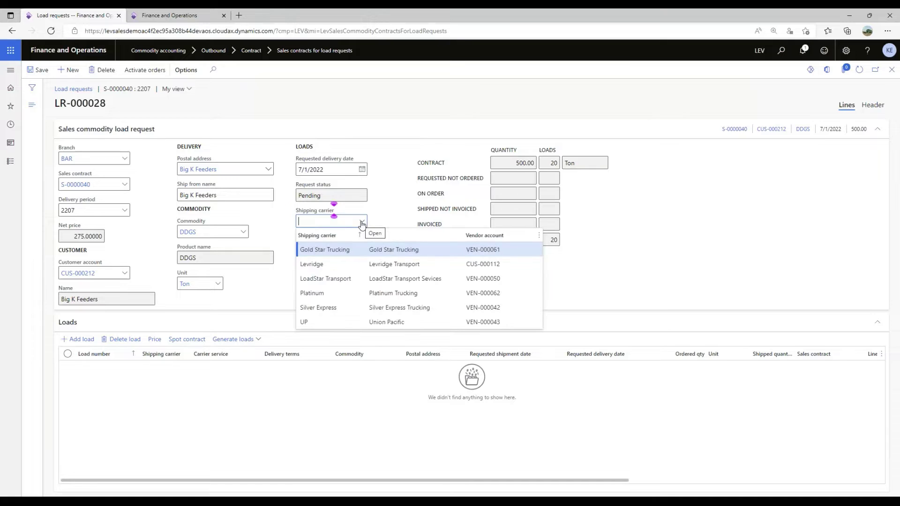
{"action": "left_click", "coordinate": [376, 294]}
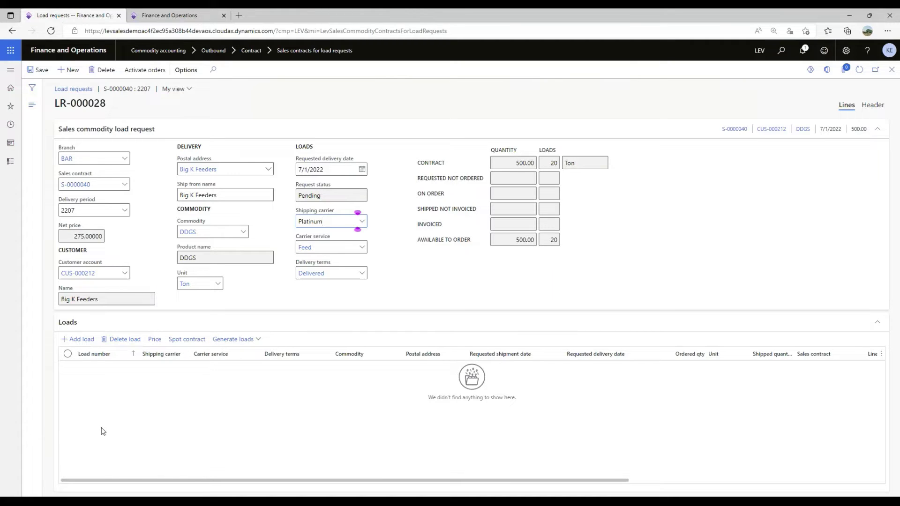
- Generate the loads with prefix DDG, 2 loads per day and a requested delivery date of 7/25/2022
{"action": "left_click", "coordinate": [258, 344]}
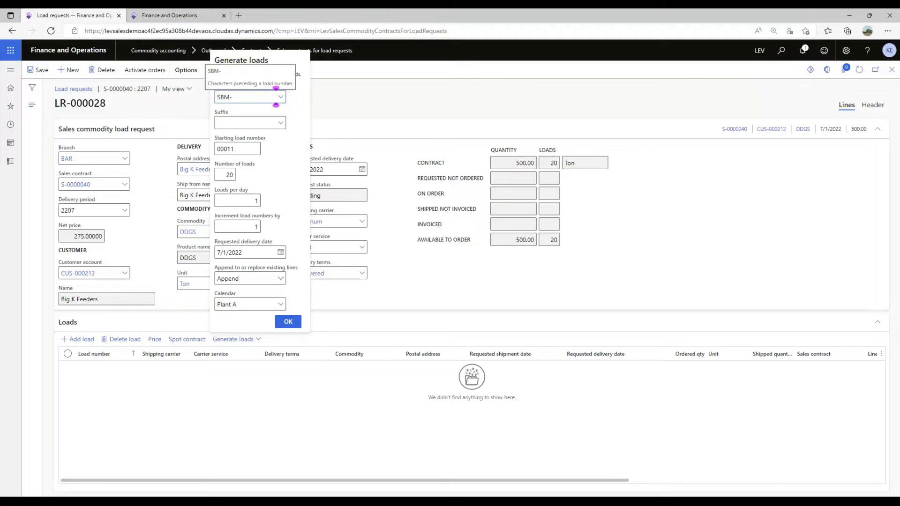
{"action": "left_click", "coordinate": [281, 98]}
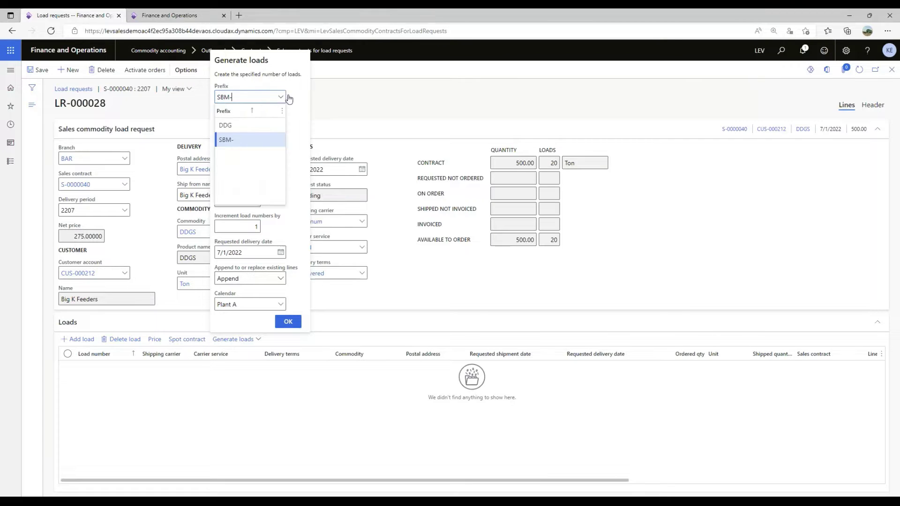
{"action": "left_click", "coordinate": [236, 124]}
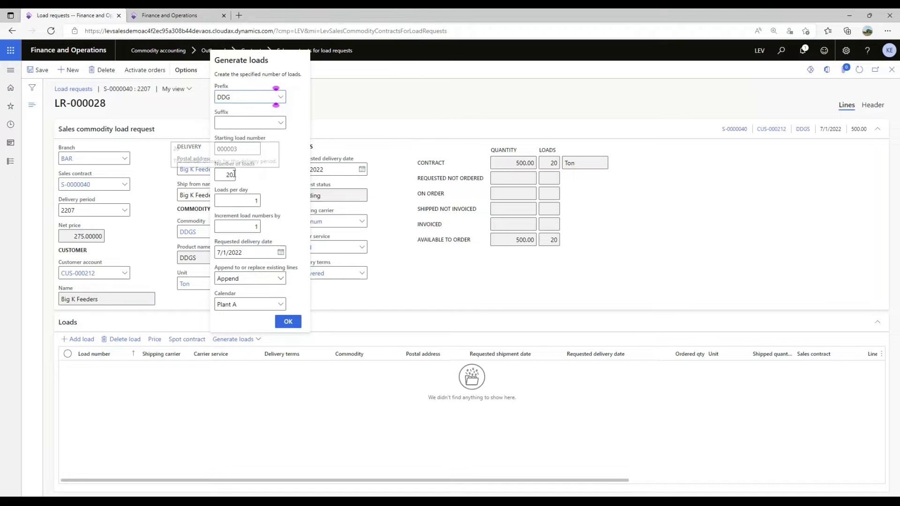
{"action": "left_click", "coordinate": [254, 201]}
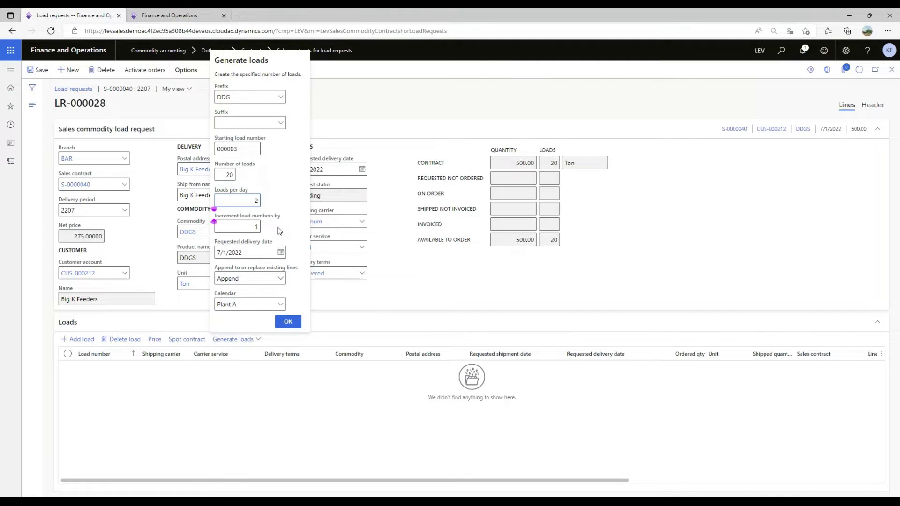
{"action": "left_click", "coordinate": [281, 253]}
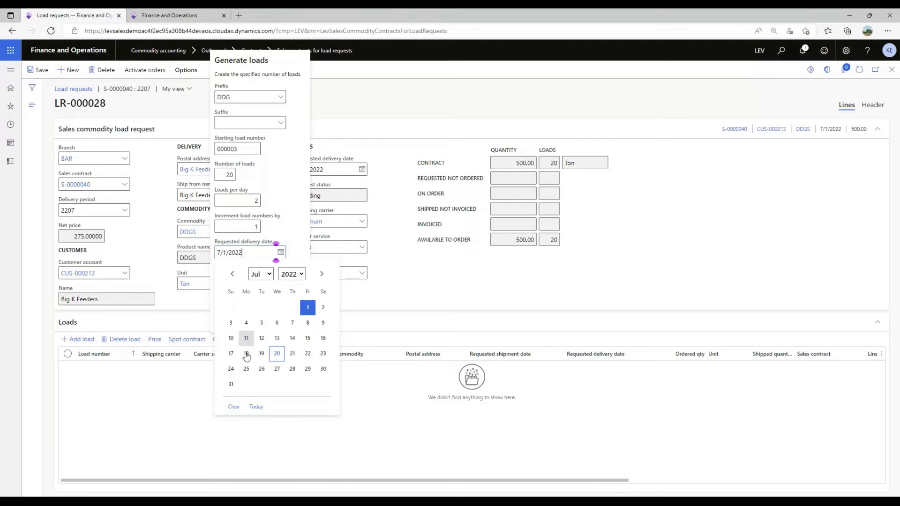
{"action": "left_click", "coordinate": [246, 368]}
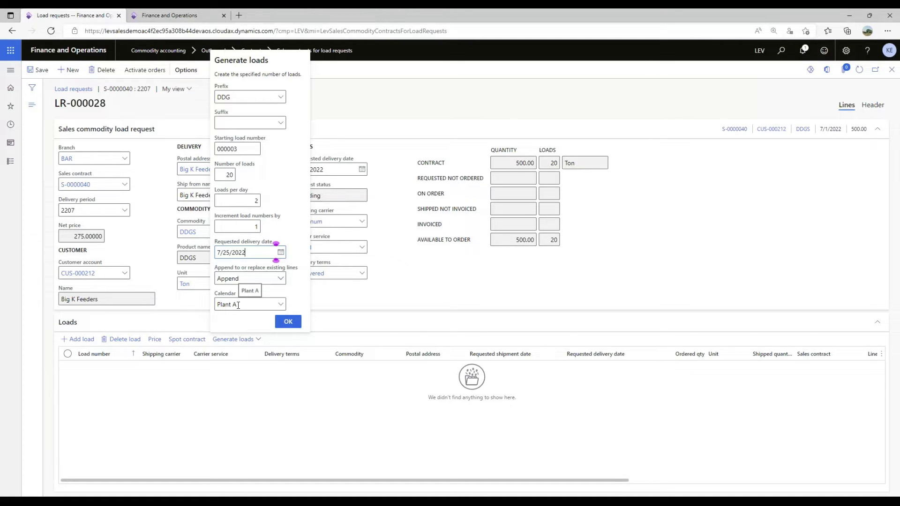
{"action": "left_click", "coordinate": [295, 341]}
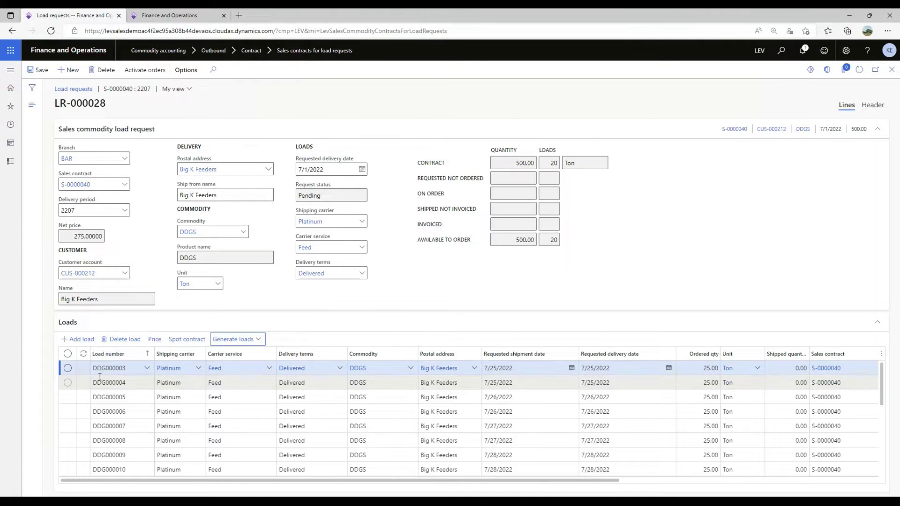
- Review the generated loads and change the first load's postal address to Rockwell City
{"action": "scroll", "coordinate": [142, 419], "scroll_direction": "down", "scroll_amount": 3}
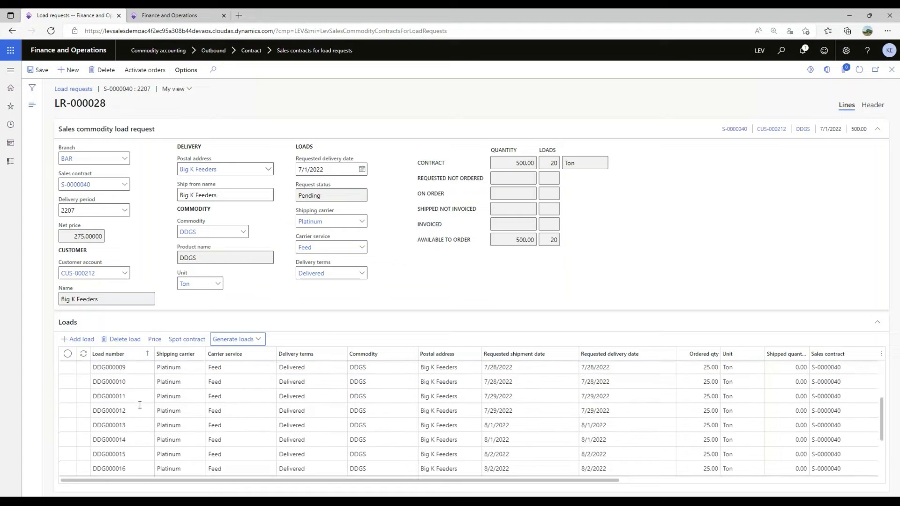
{"action": "scroll", "coordinate": [142, 418], "scroll_direction": "down", "scroll_amount": 1}
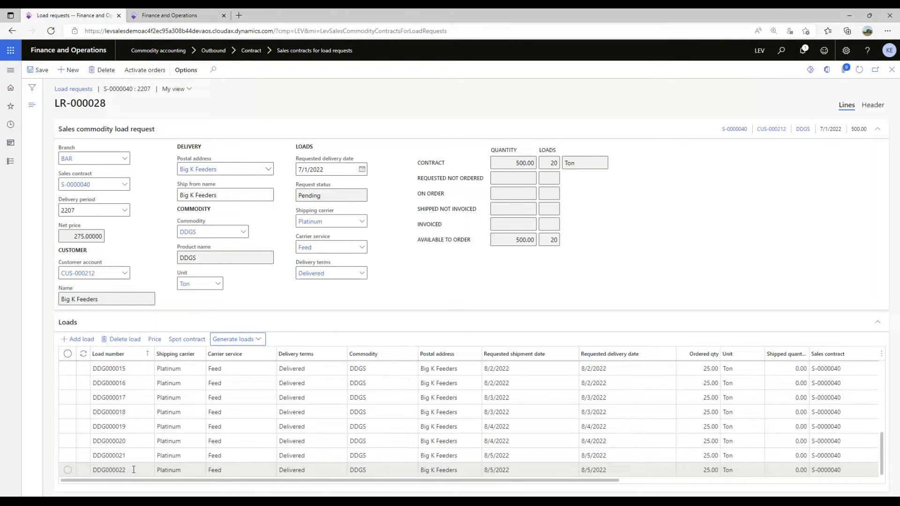
{"action": "scroll", "coordinate": [133, 467], "scroll_direction": "up", "scroll_amount": 4}
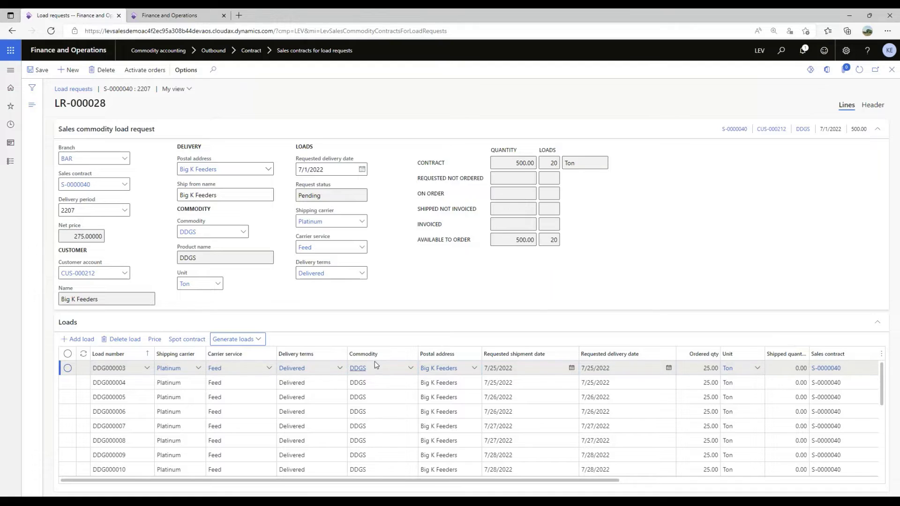
{"action": "left_click", "coordinate": [475, 369]}
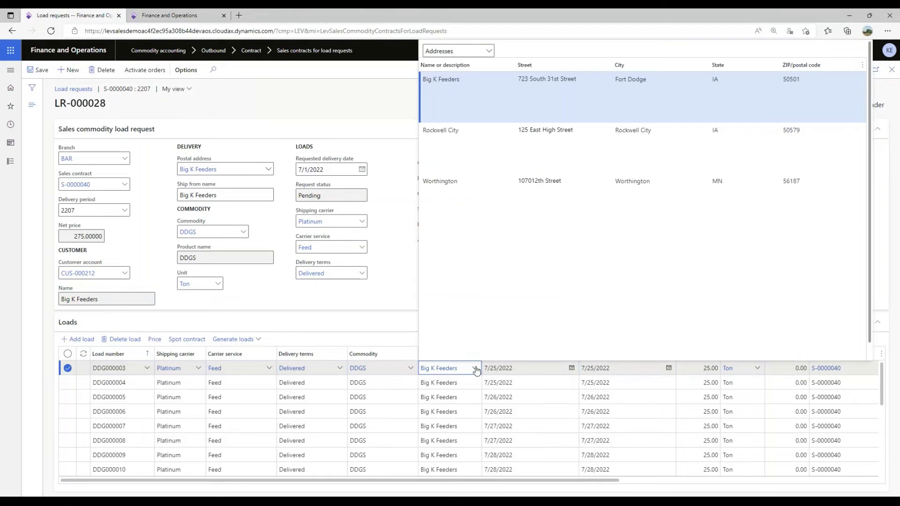
{"action": "left_click", "coordinate": [445, 144]}
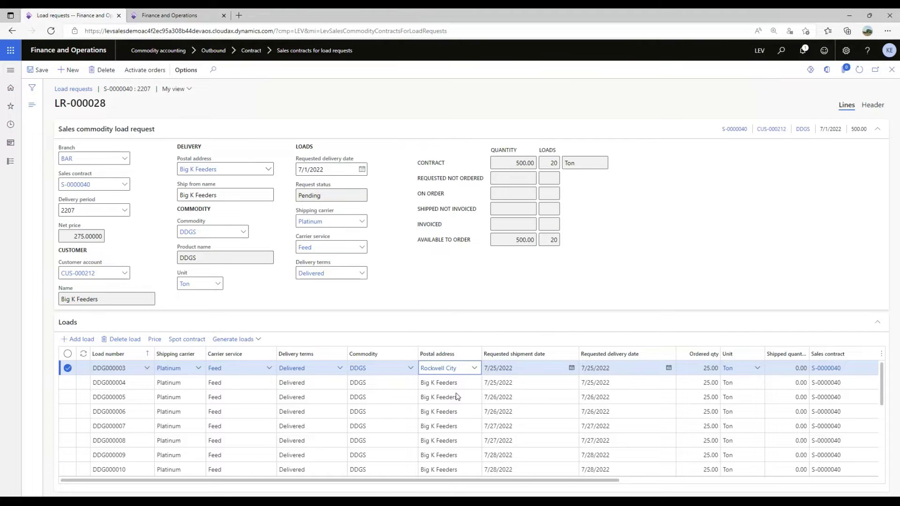
- Activate the load request's orders and dismiss the notification
{"action": "mouse_move", "coordinate": [461, 392]}
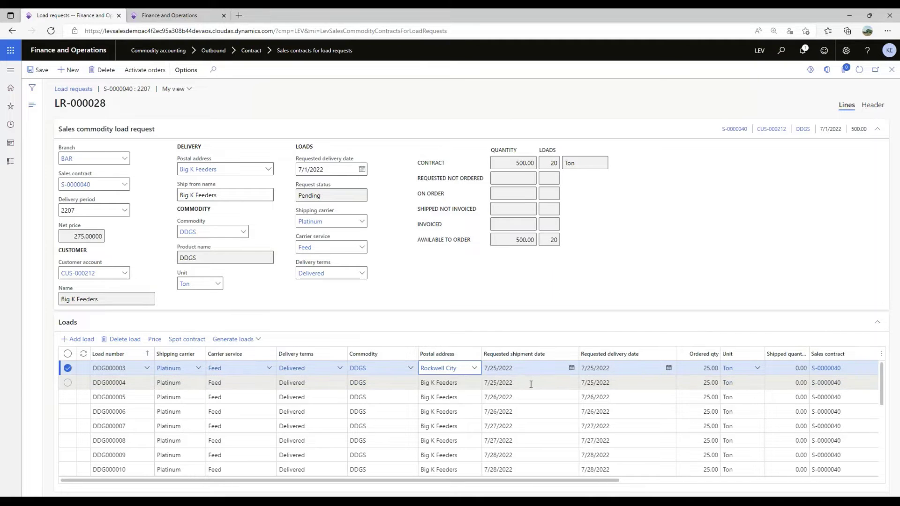
{"action": "scroll", "coordinate": [539, 422], "scroll_direction": "down", "scroll_amount": 3}
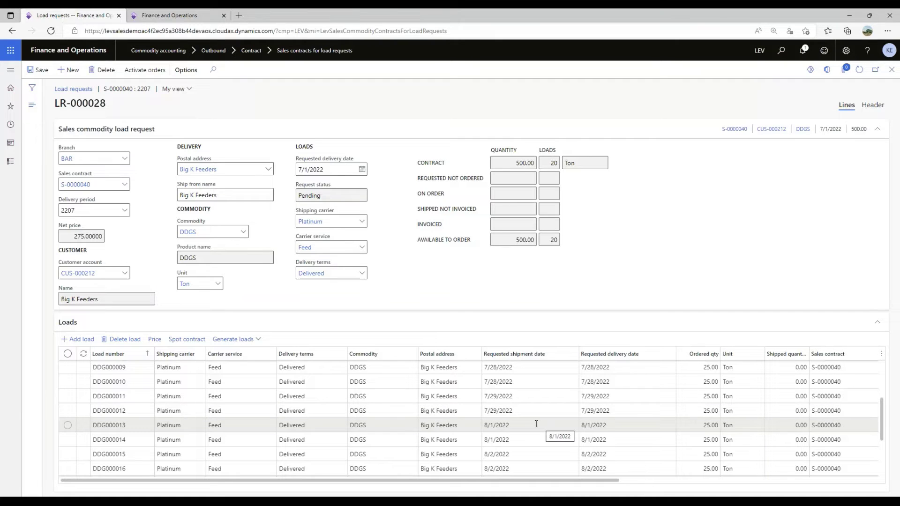
{"action": "scroll", "coordinate": [161, 396], "scroll_direction": "up", "scroll_amount": 2}
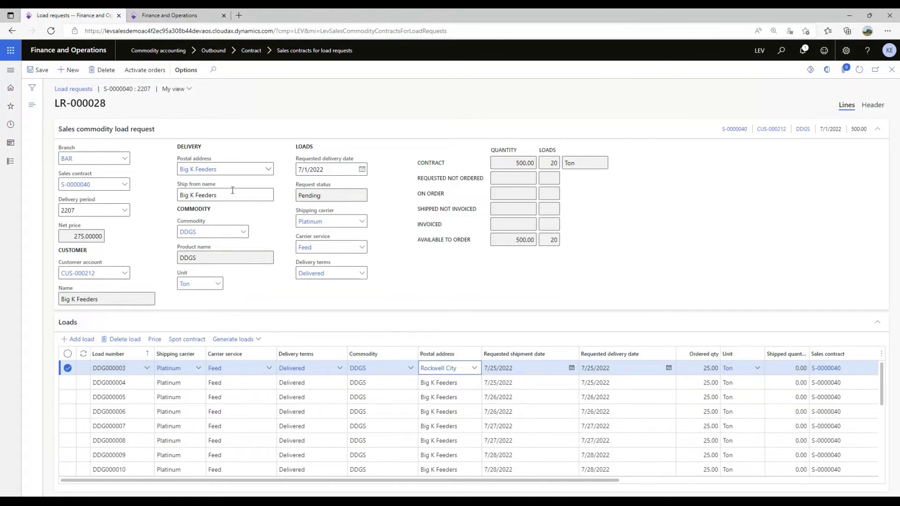
{"action": "left_click", "coordinate": [146, 73]}
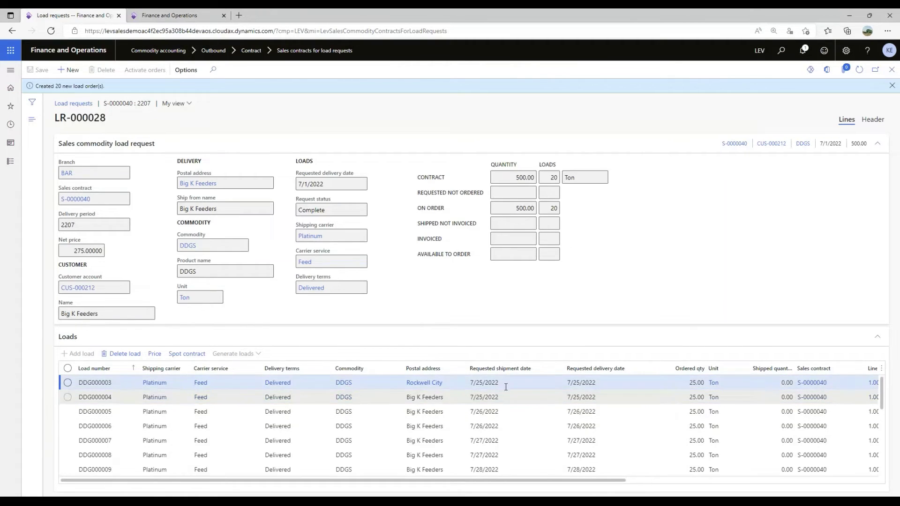
{"action": "left_click", "coordinate": [892, 86]}
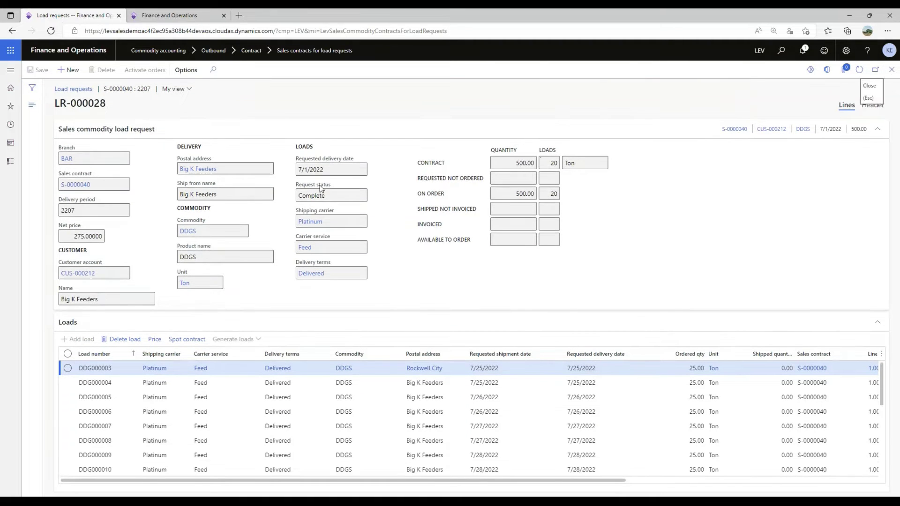
- View the outbound sales load orders inquiry in Commodity accounting, and close it
{"action": "left_click", "coordinate": [10, 161]}
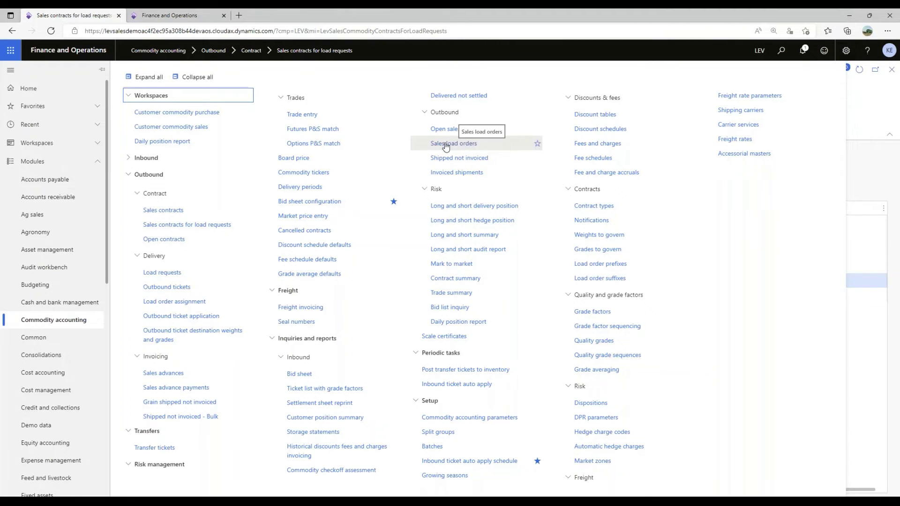
{"action": "left_click", "coordinate": [445, 145]}
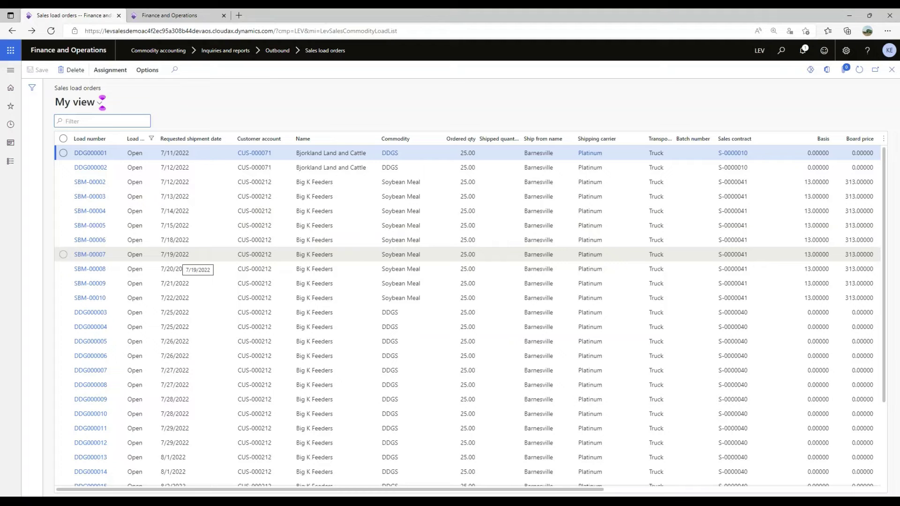
{"action": "left_click", "coordinate": [891, 69]}
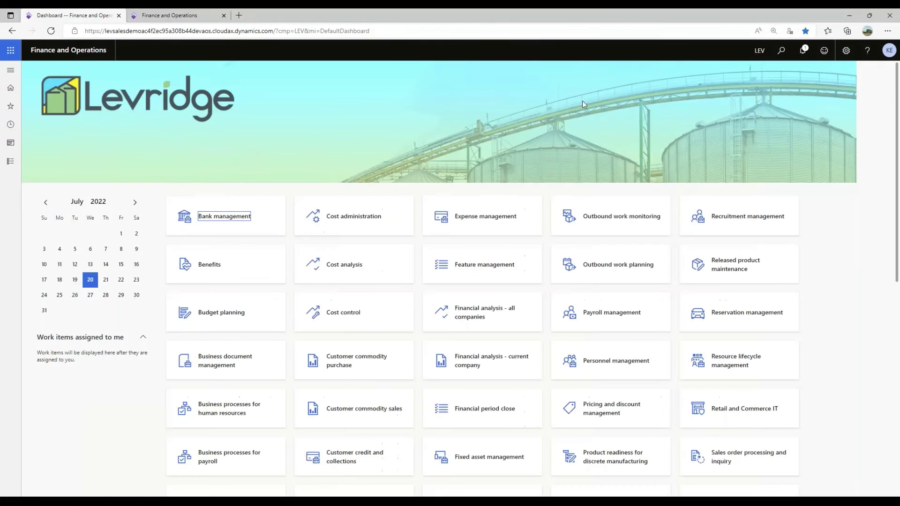
- Open the outbound load order assignment page and check the first load order for unassigned tickets that can be applied
{"action": "left_click", "coordinate": [11, 162]}
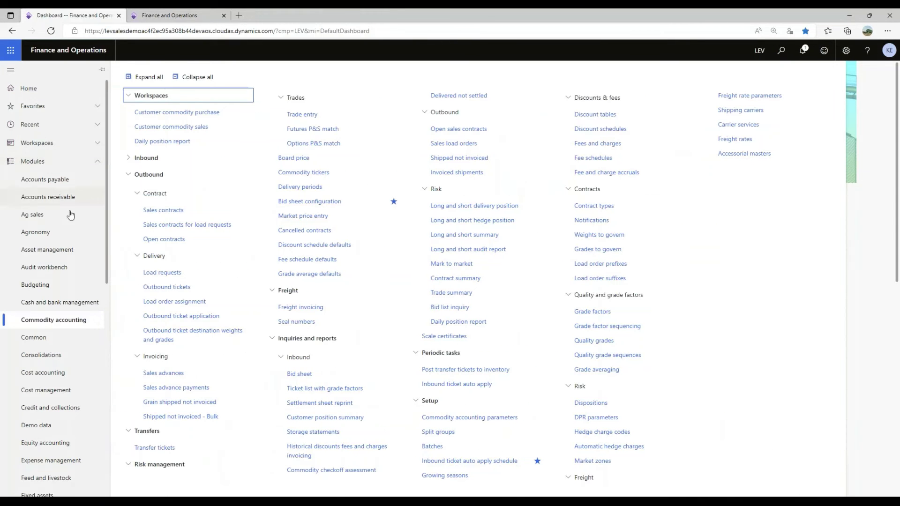
{"action": "left_click", "coordinate": [183, 301]}
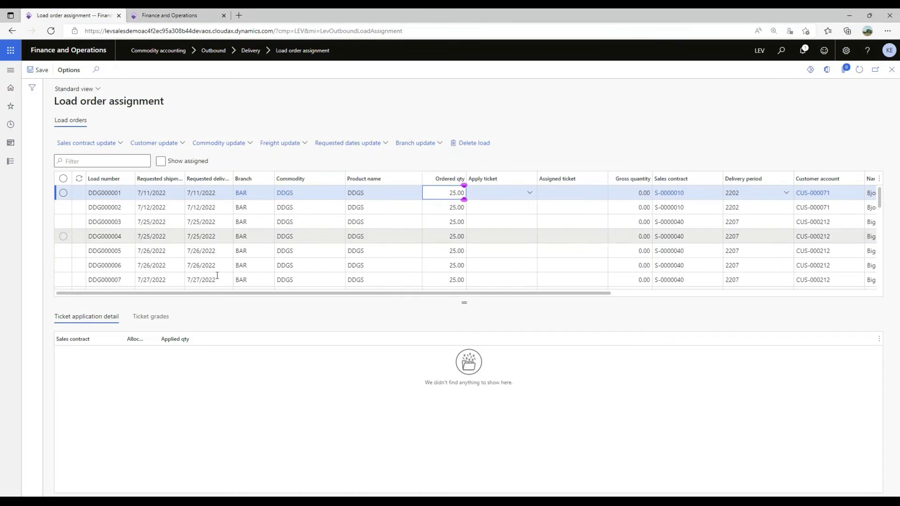
{"action": "left_click", "coordinate": [530, 196]}
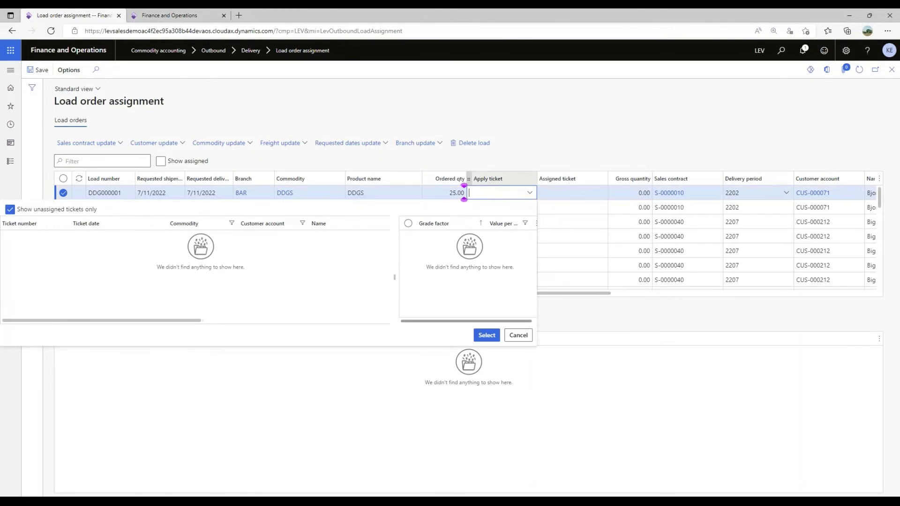
{"action": "left_click", "coordinate": [572, 222]}
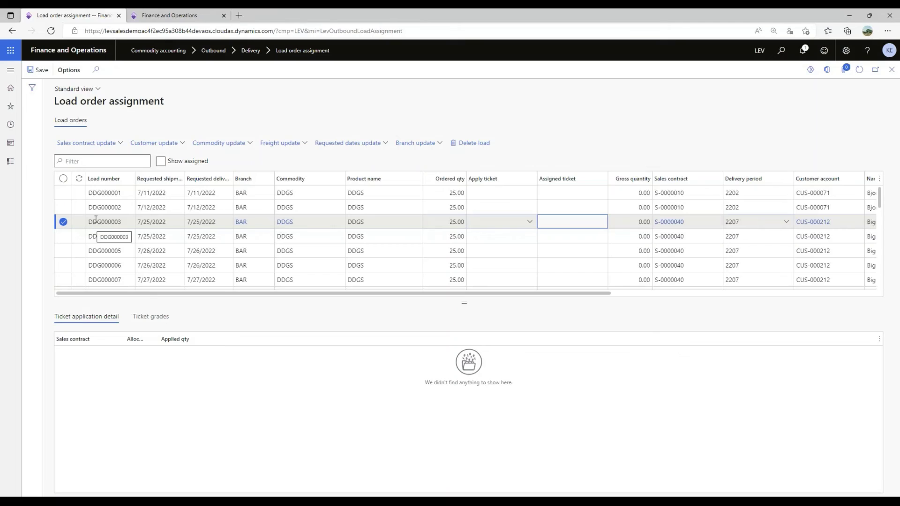
- Fill in a customer update for the first three load orders with Anderson Farms and its Lisbon address, and dismiss it without applying
{"action": "left_click", "coordinate": [63, 192]}
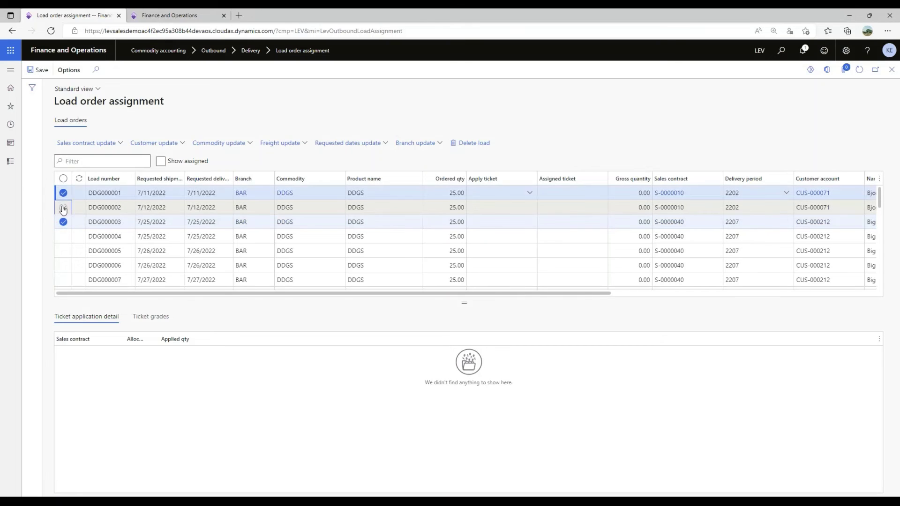
{"action": "left_click", "coordinate": [63, 207]}
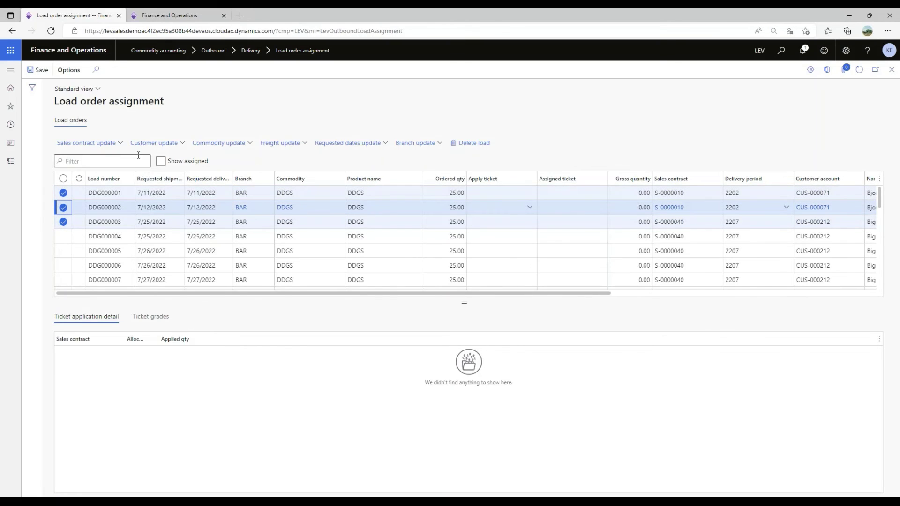
{"action": "left_click", "coordinate": [184, 146]}
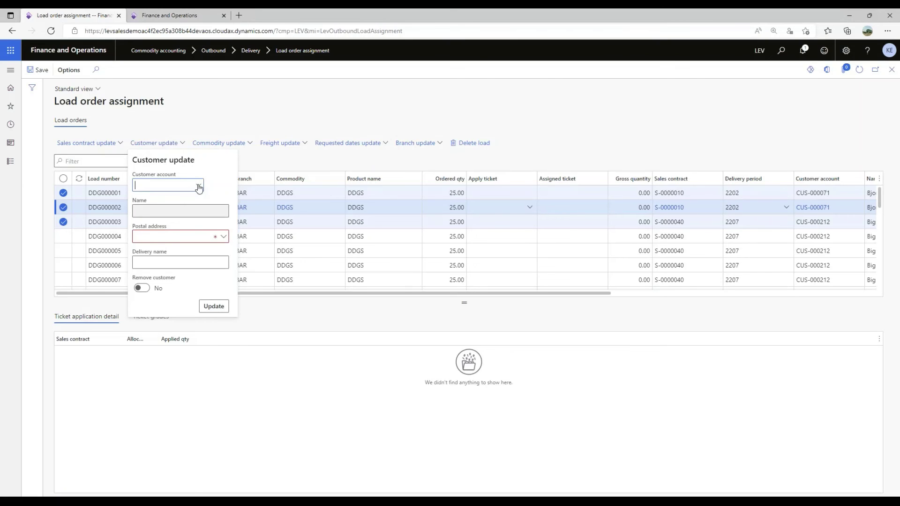
{"action": "left_click", "coordinate": [199, 186]}
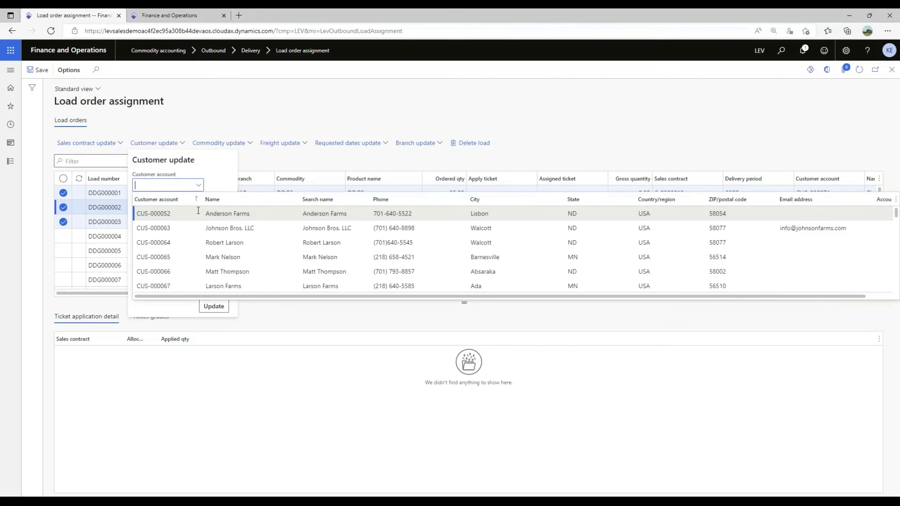
{"action": "left_click", "coordinate": [199, 212]}
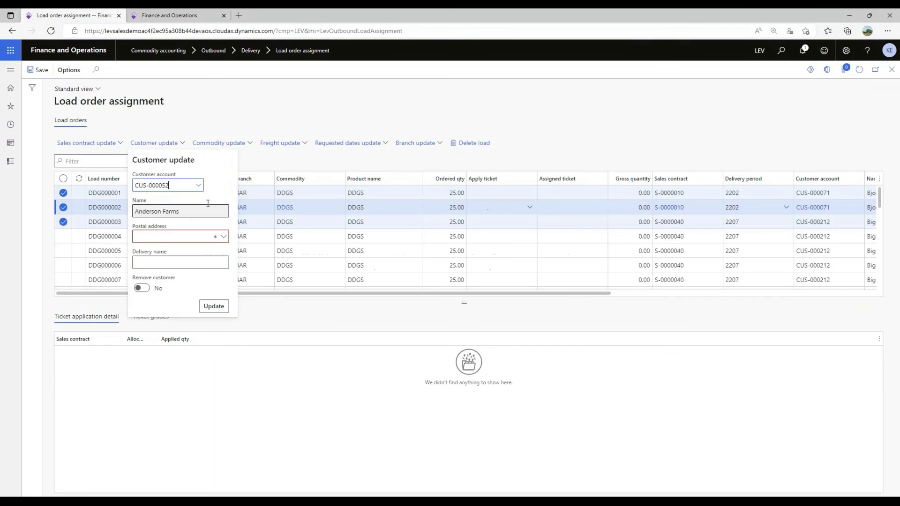
{"action": "left_click", "coordinate": [223, 236]}
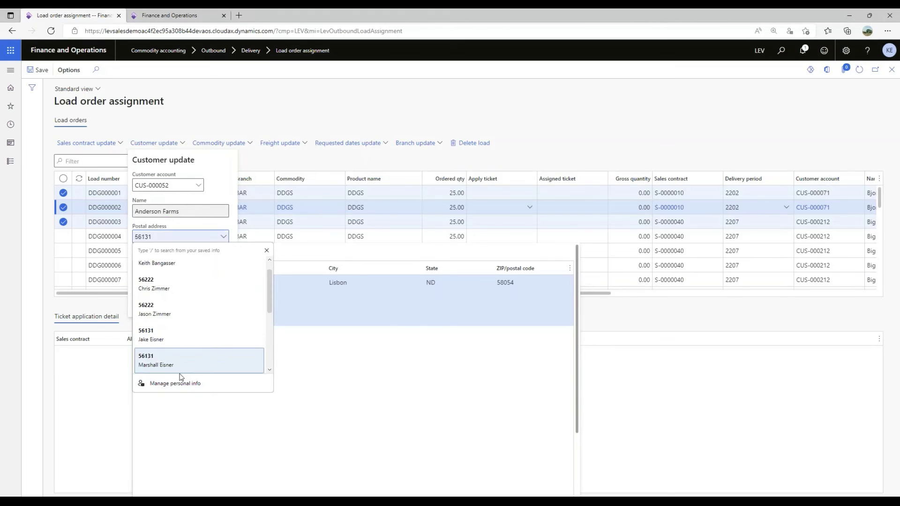
{"action": "key", "text": "Escape"}
{"action": "left_click", "coordinate": [162, 291]}
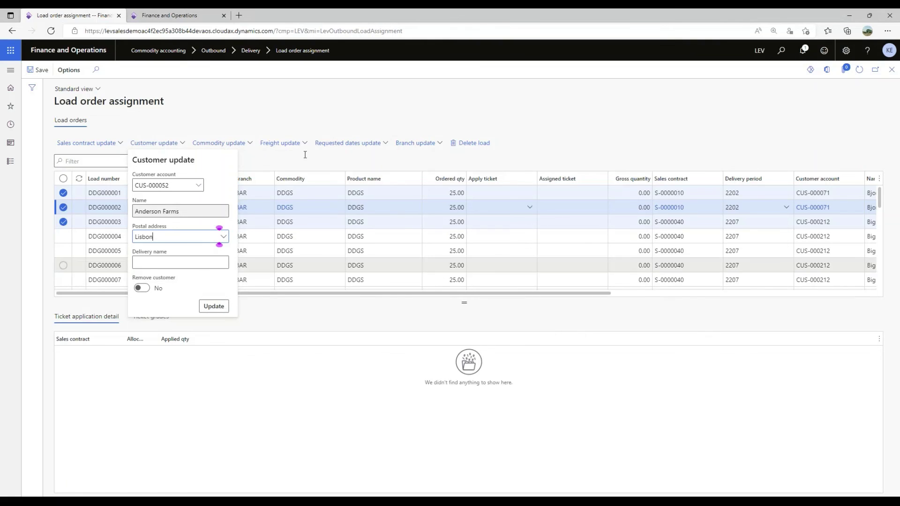
{"action": "left_click", "coordinate": [337, 103]}
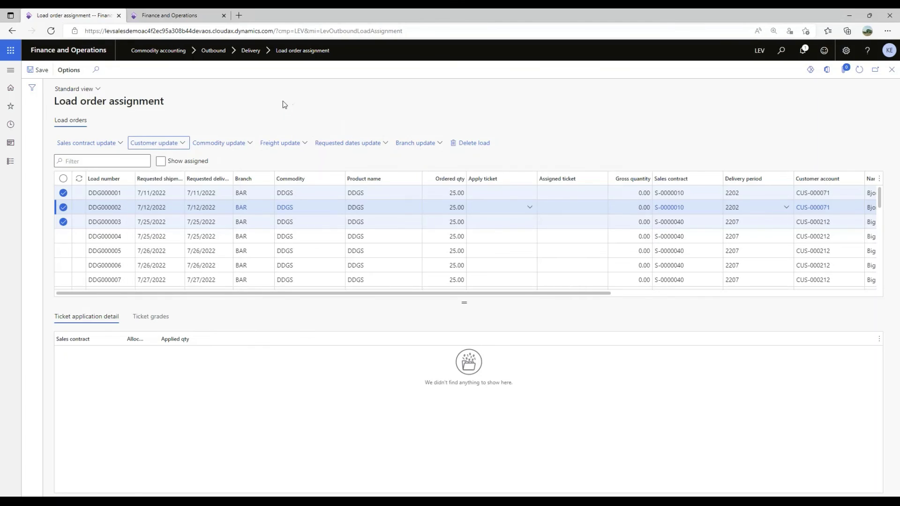
- Leave load order assignment and open the sales load orders inquiry from the Commodity accounting module
{"action": "left_click", "coordinate": [891, 70]}
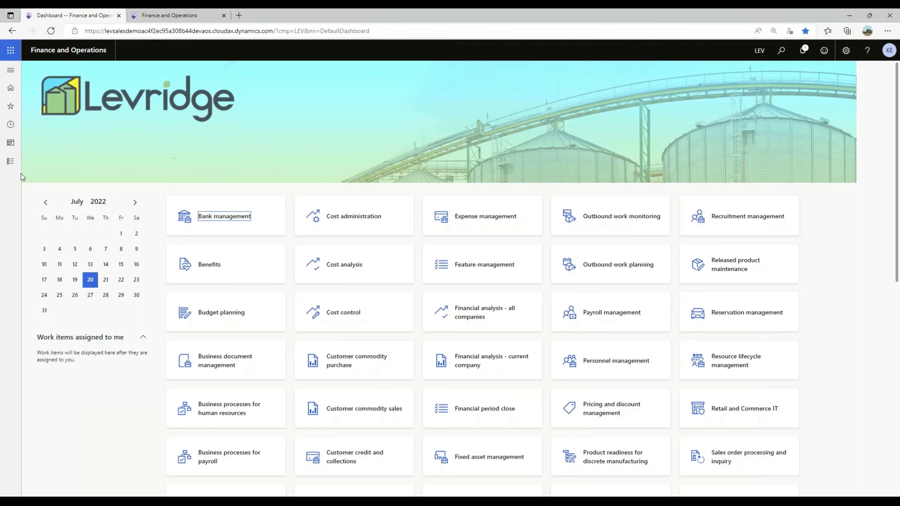
{"action": "left_click", "coordinate": [11, 162]}
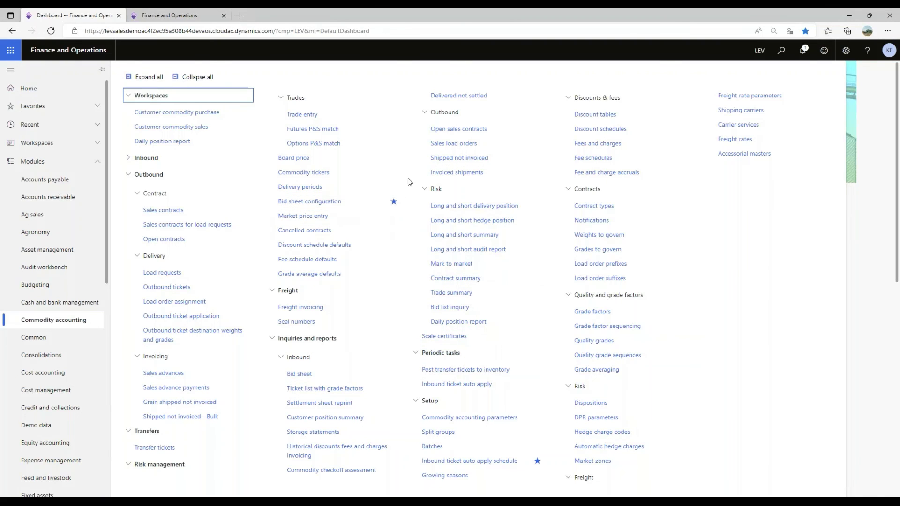
{"action": "left_click", "coordinate": [464, 145]}
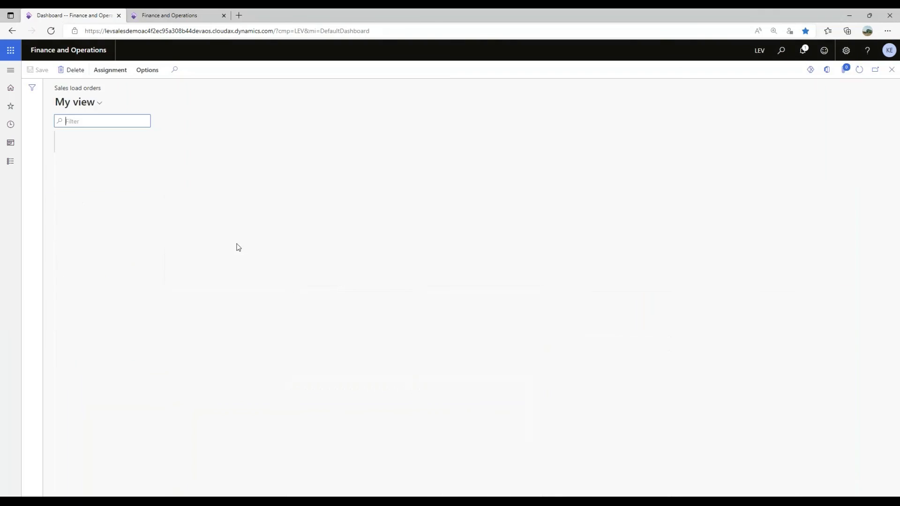